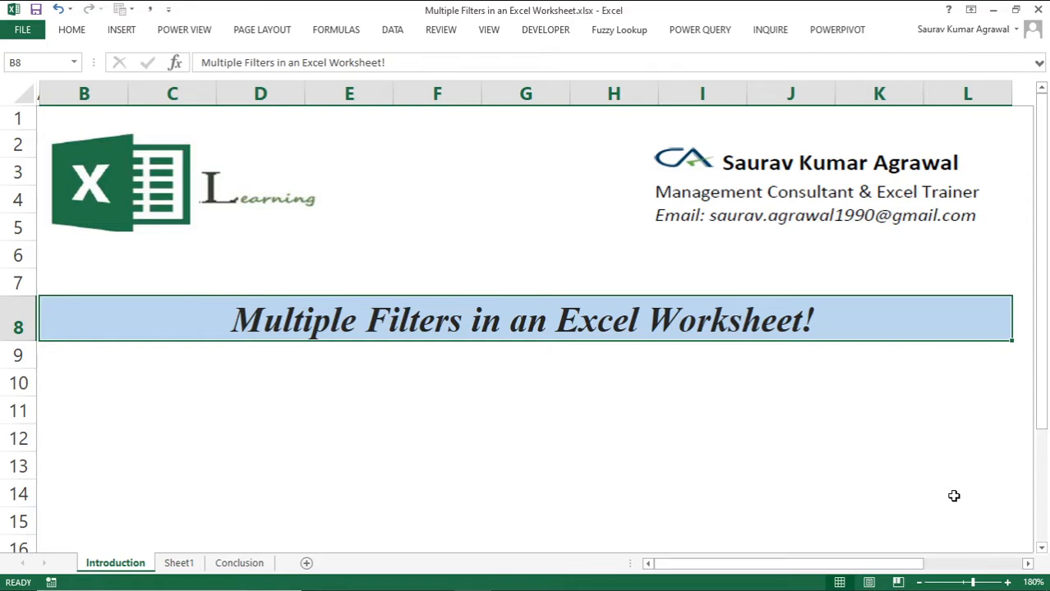
# Step: Open Sheet1 and examine its two separate data ranges, B2:C12 and E14:F24
pyautogui.hotkey('ctrl', 'pagedown')
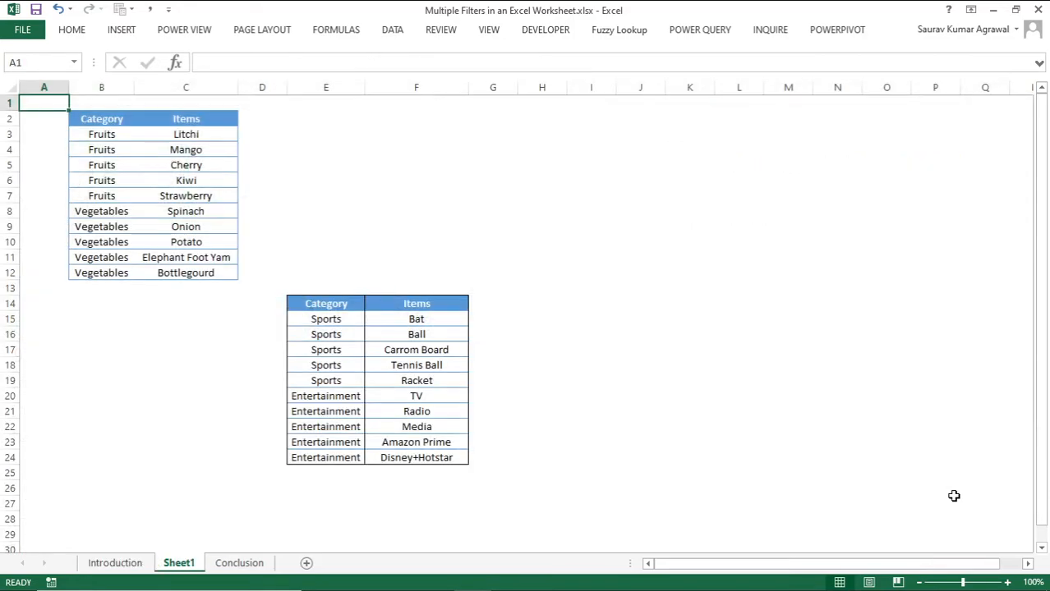
pyautogui.click(107, 119)
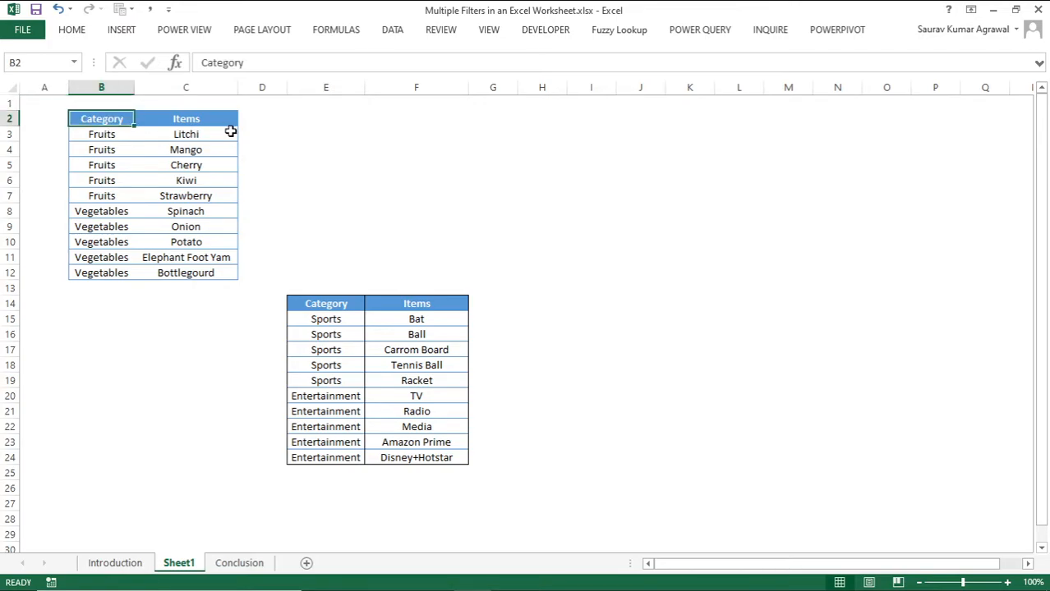
pyautogui.hotkey('ctrl', 'a')
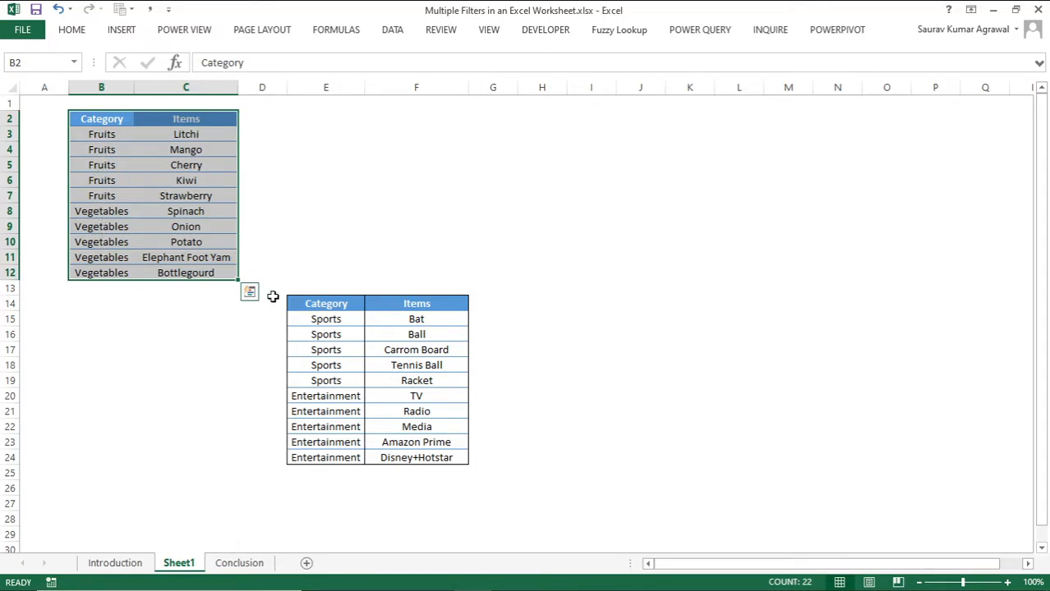
pyautogui.click(338, 302)
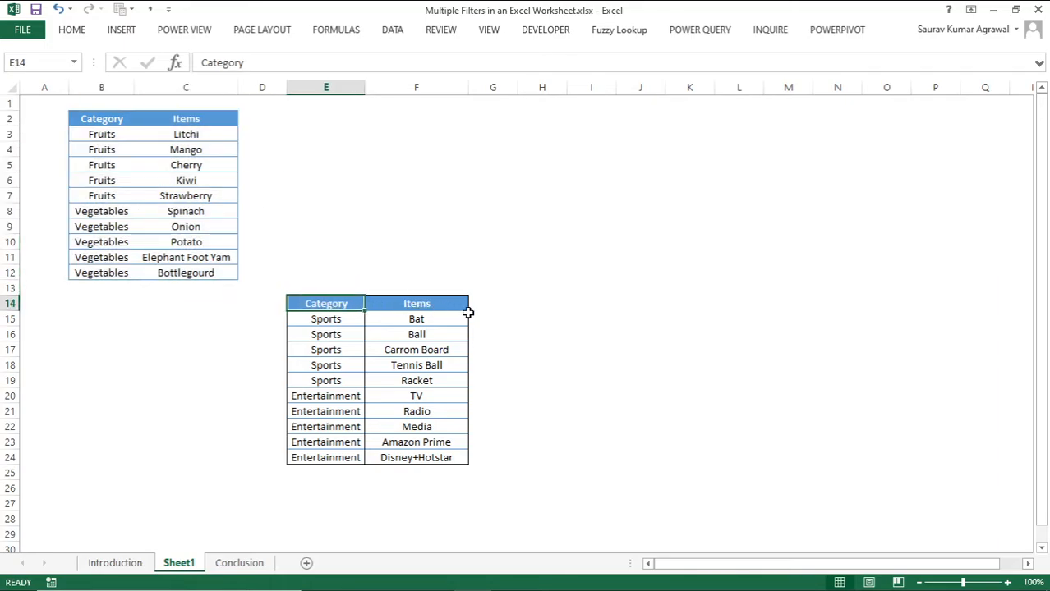
pyautogui.hotkey('ctrl', 'shift', 'Right')
pyautogui.hotkey('ctrl', 'shift', 'Down')
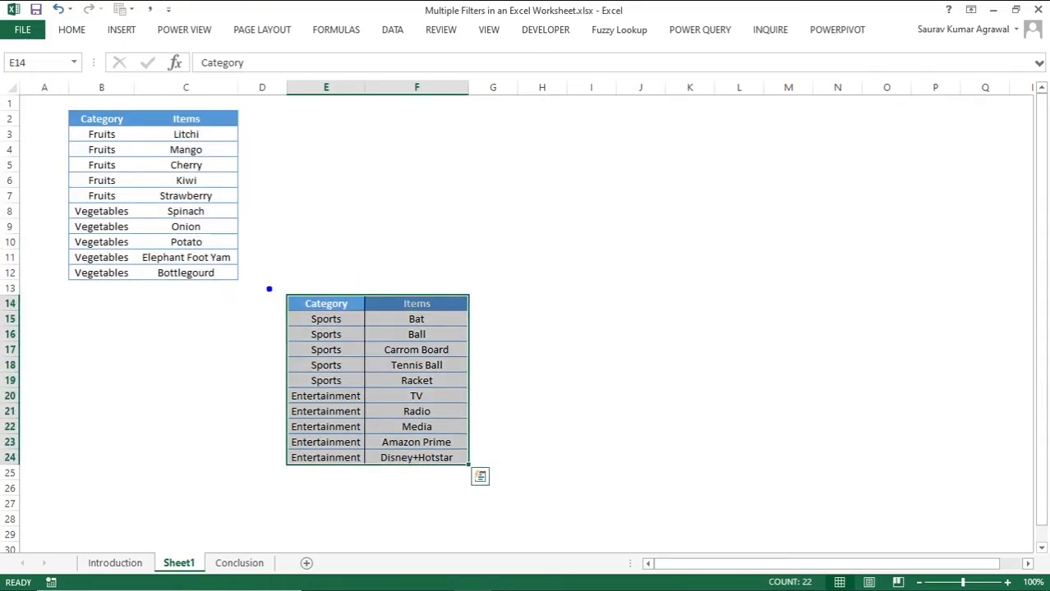
pyautogui.moveTo(255, 281); pyautogui.dragTo(537, 490)
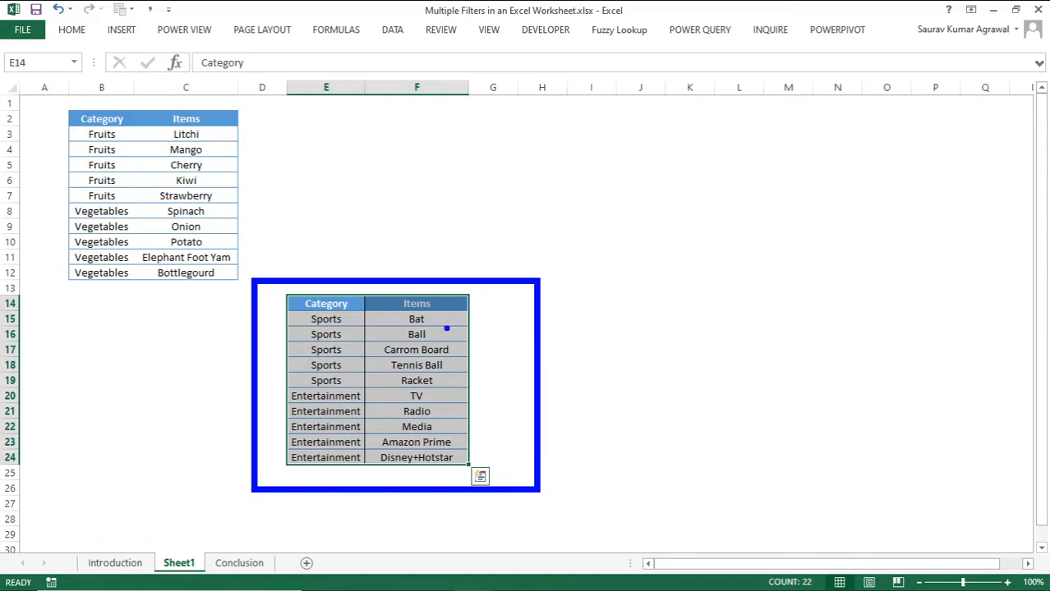
pyautogui.press('Escape')
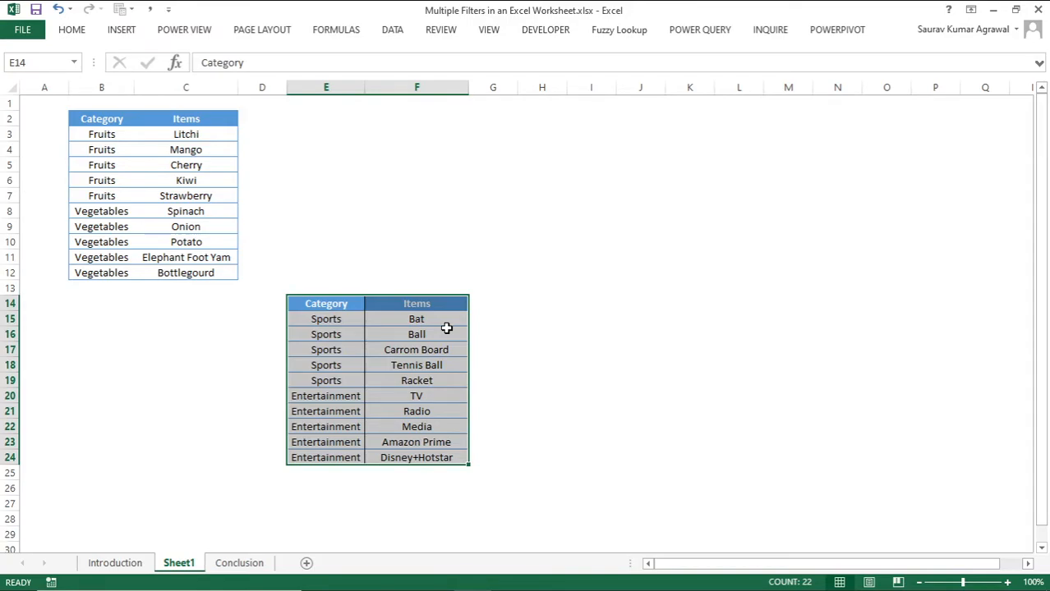
# Step: Apply a filter to the fruits and vegetables range B2:C12
pyautogui.hotkey('ctrl', 'F1')
pyautogui.click(98, 187)
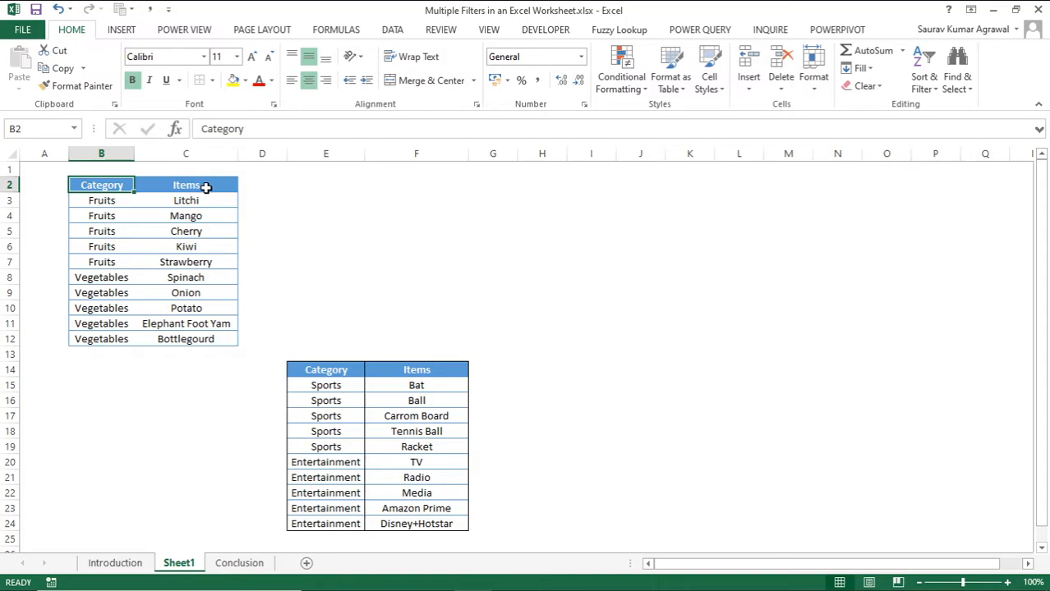
pyautogui.hotkey('shift', 'Right')
pyautogui.hotkey('ctrl', 'shift', 'Down')
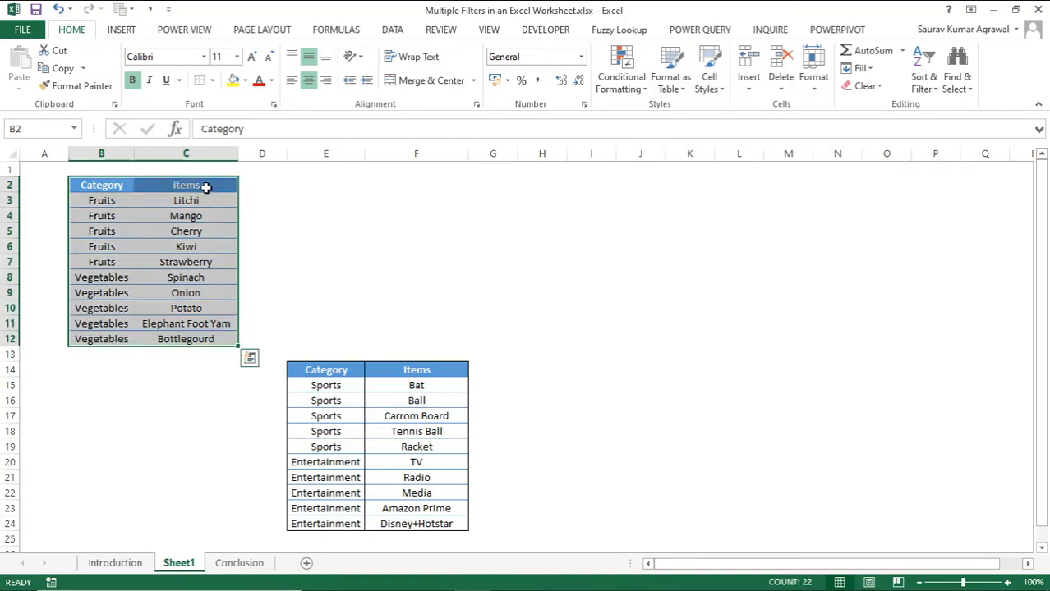
pyautogui.press('alt')
pyautogui.press('a')
pyautogui.press('t')
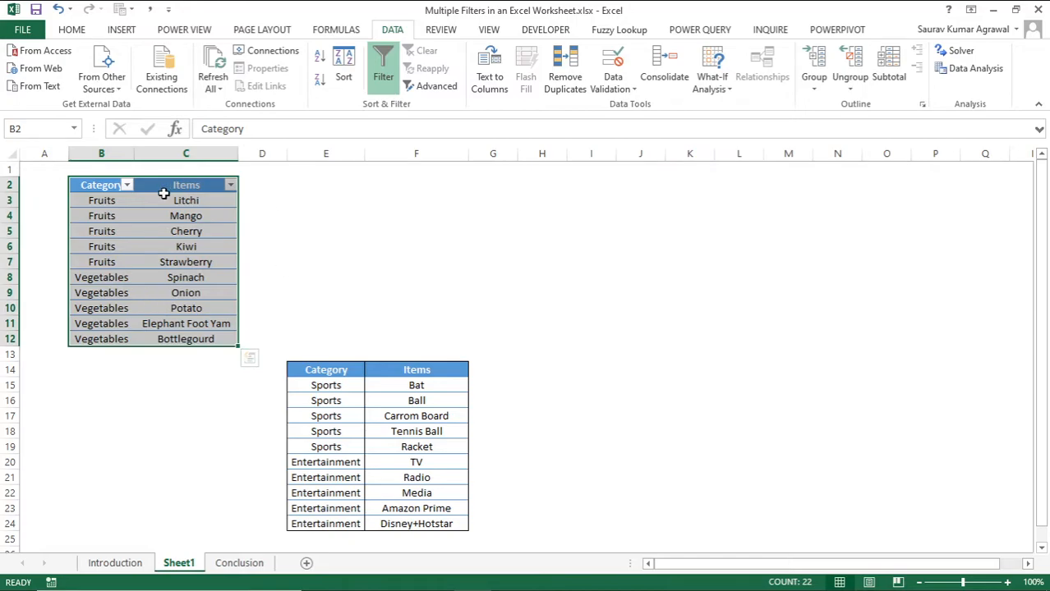
# Step: Turn off the filter on B2:C12 and apply one to the sports and entertainment range E14:F24
pyautogui.click(329, 367)
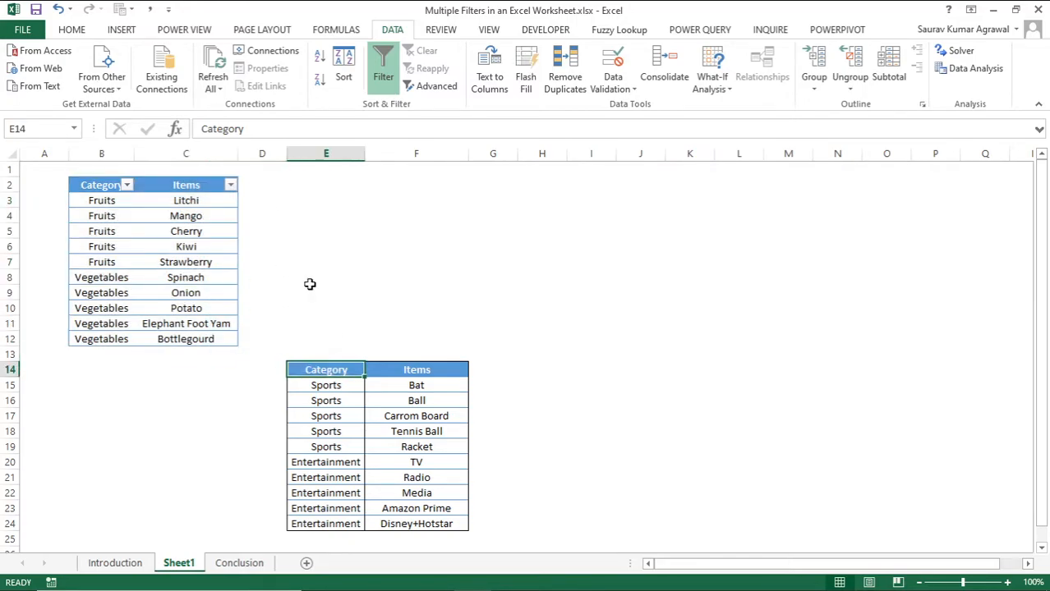
pyautogui.hotkey('ctrl', 'shift', 'Right')
pyautogui.hotkey('ctrl', 'shift', 'Down')
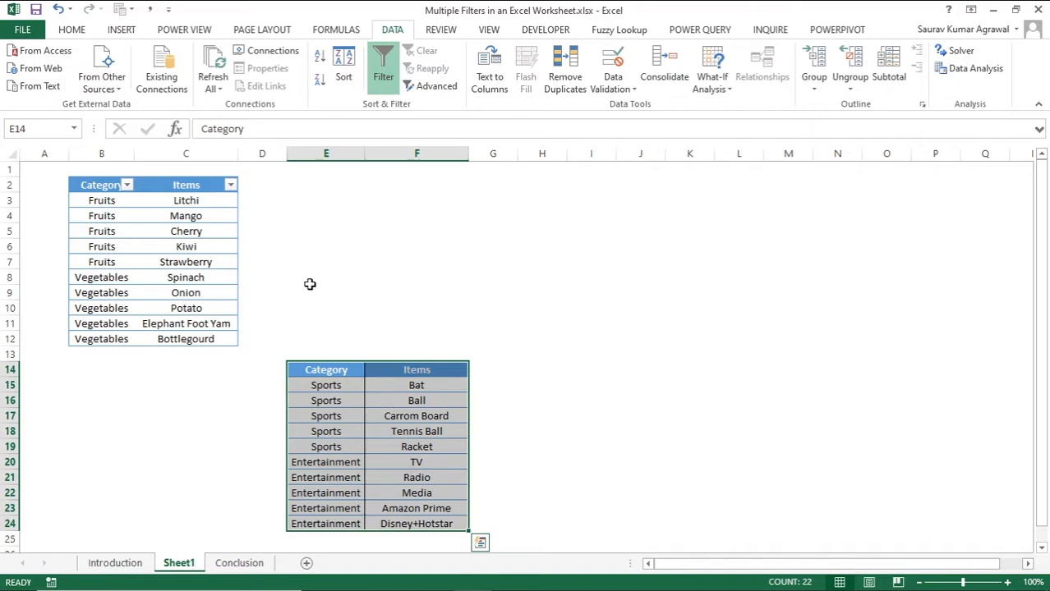
pyautogui.hotkey('ctrl', 'shift', 'l')
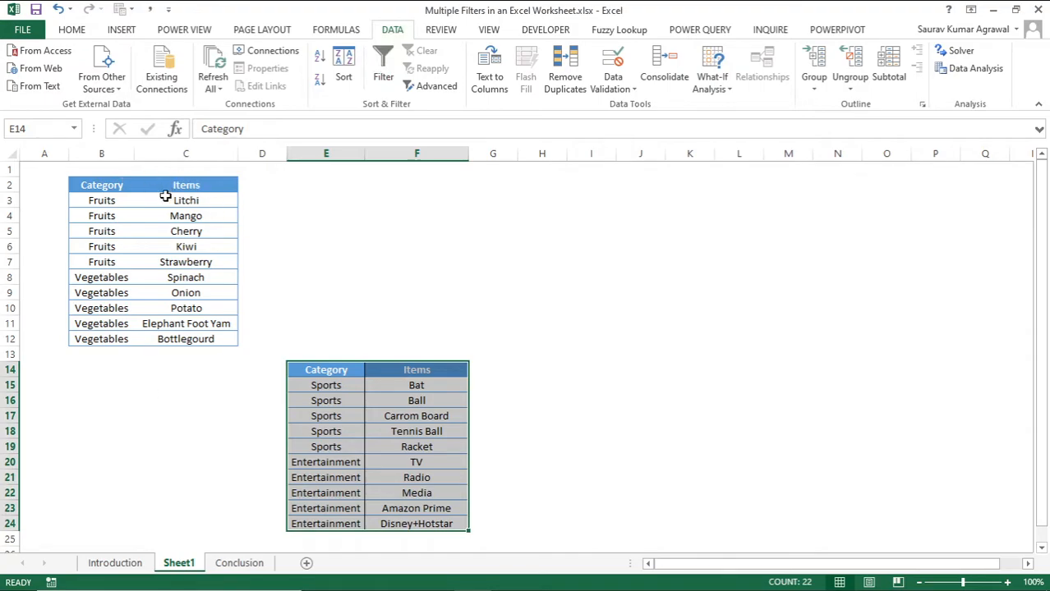
pyautogui.click(382, 74)
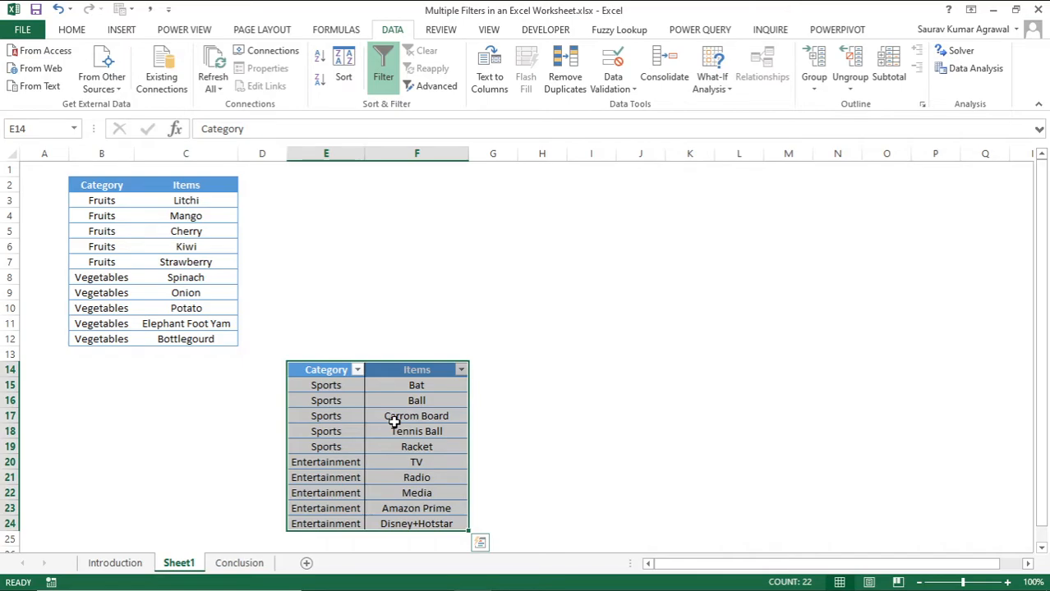
# Step: Remove the existing filter and format B2:C12 as a table with headers in a blue medium style
pyautogui.click(105, 184)
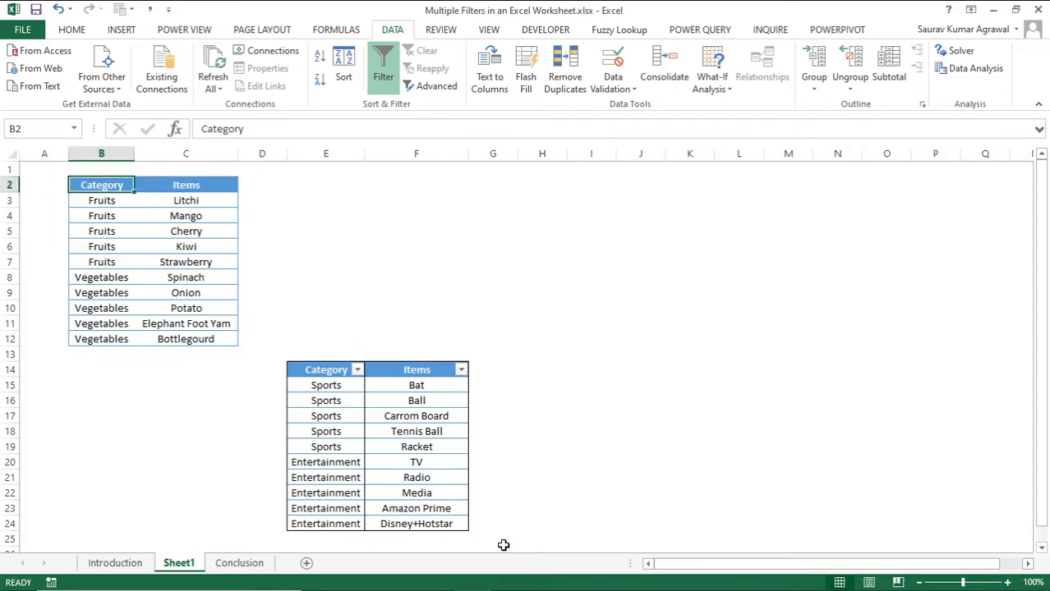
pyautogui.hotkey('ctrl', 'shift', 'l')
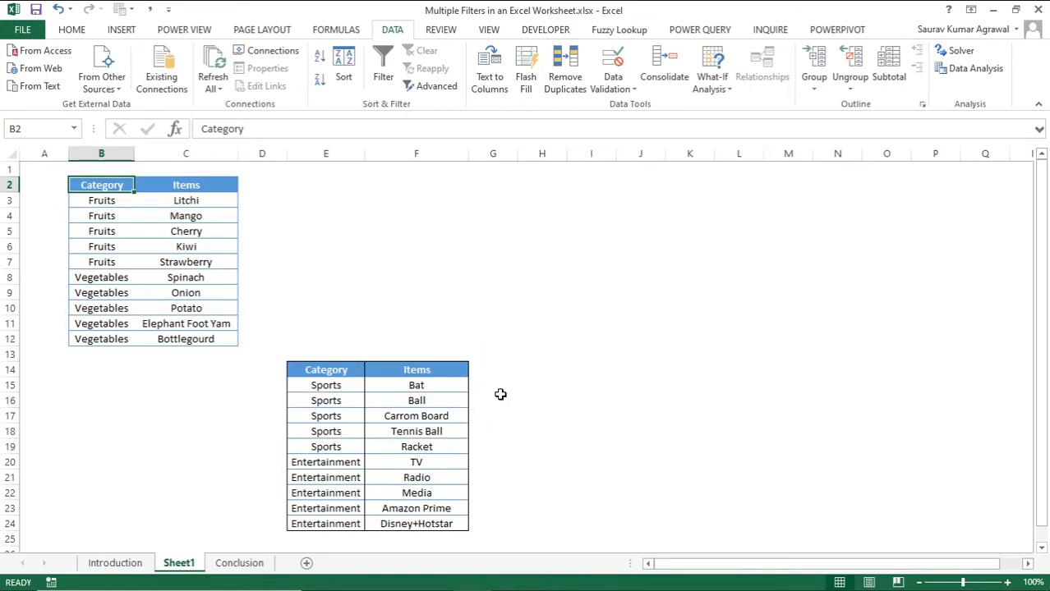
pyautogui.hotkey('ctrl', 'shift', 'Right')
pyautogui.hotkey('ctrl', 'shift', 'Down')
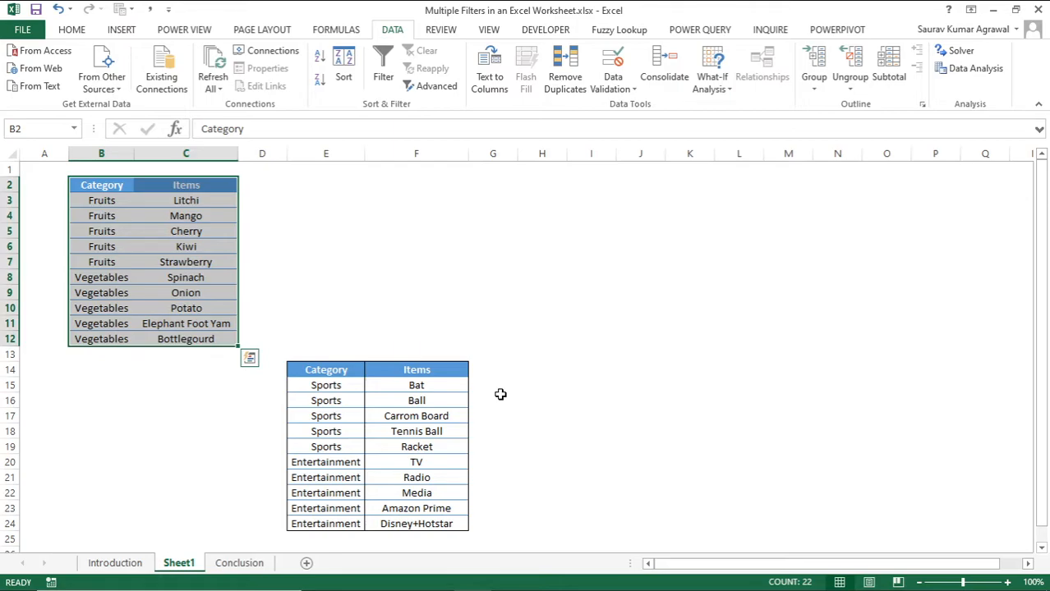
pyautogui.click(77, 32)
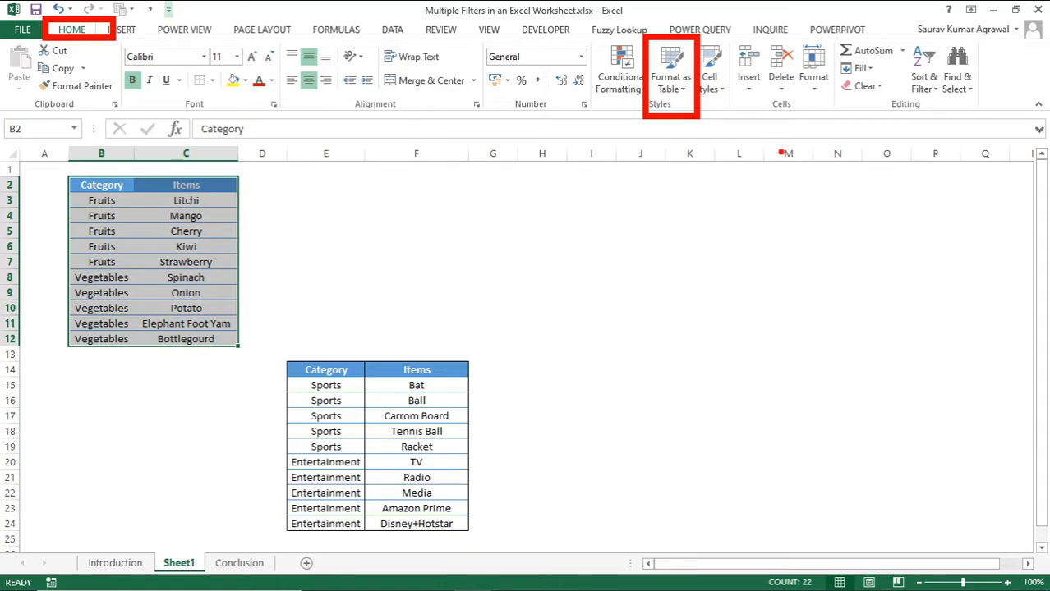
pyautogui.click(672, 82)
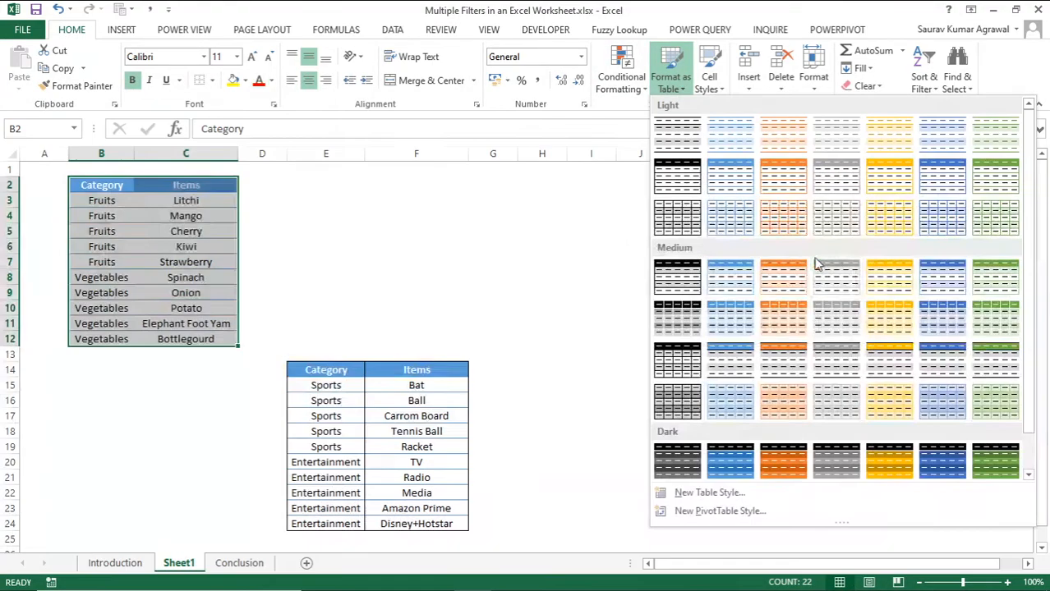
pyautogui.click(941, 286)
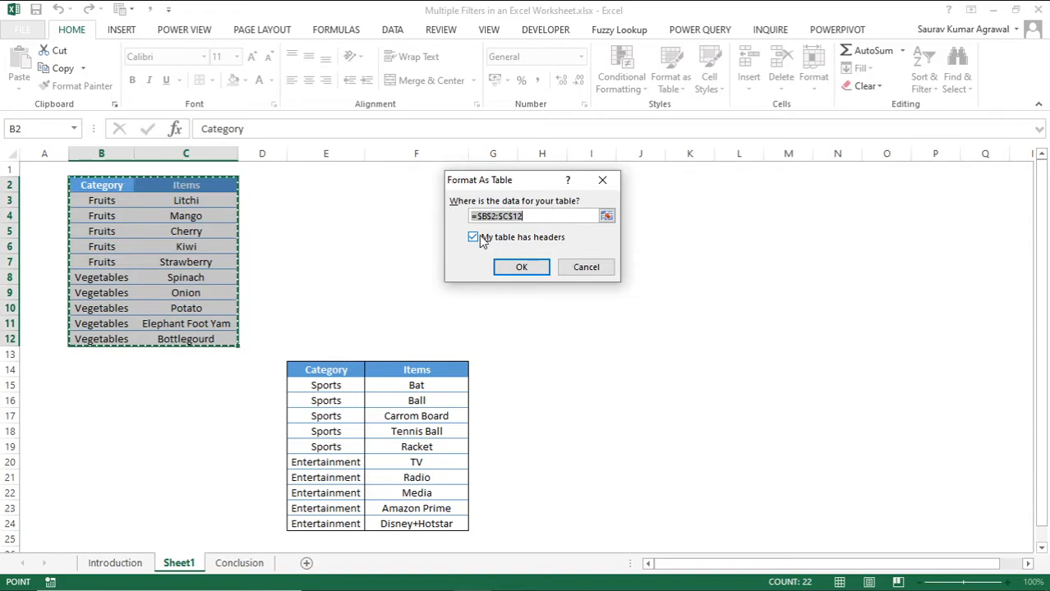
pyautogui.click(521, 267)
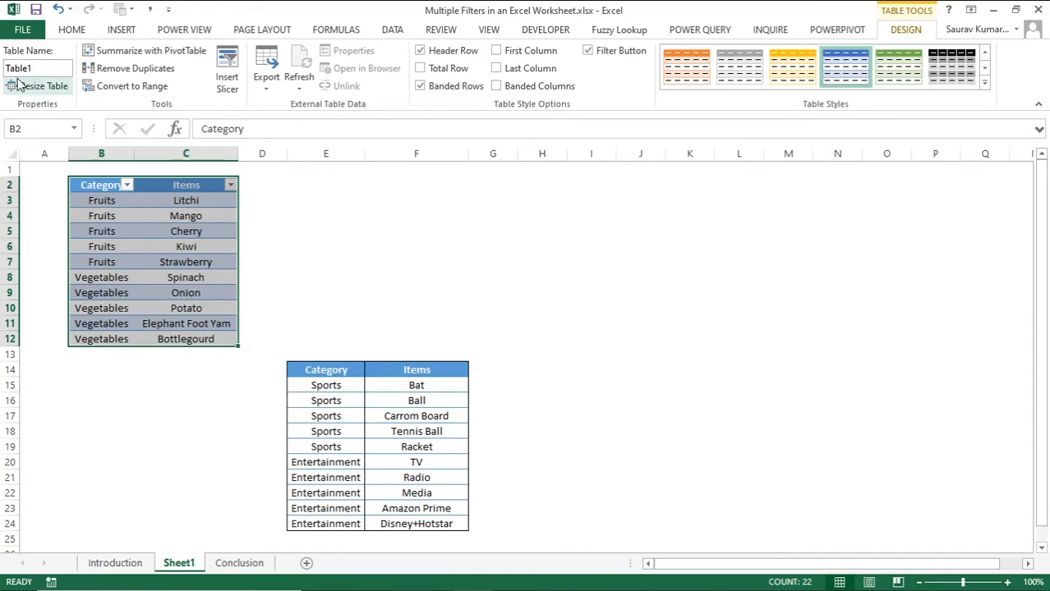
# Step: Convert the sports and entertainment range E14:F24 into a table with headers
pyautogui.click(319, 370)
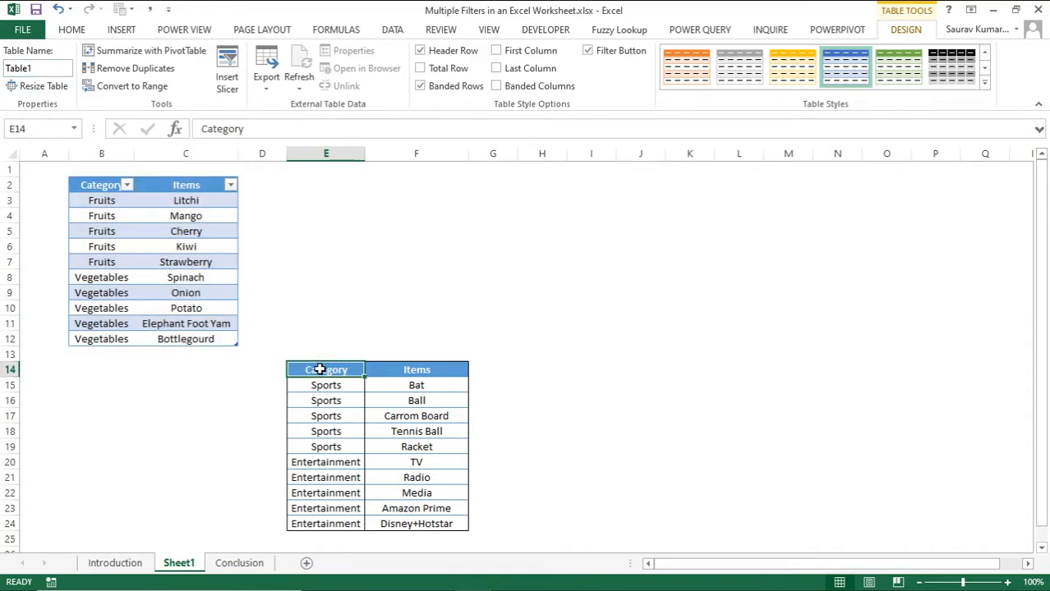
pyautogui.hotkey('ctrl', 'a')
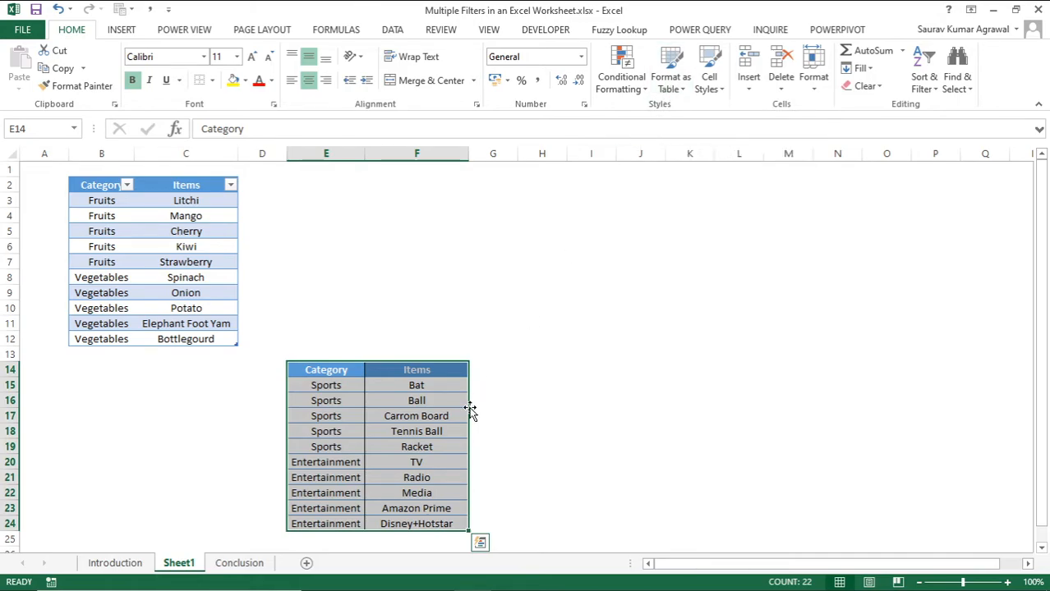
pyautogui.hotkey('ctrl', 't')
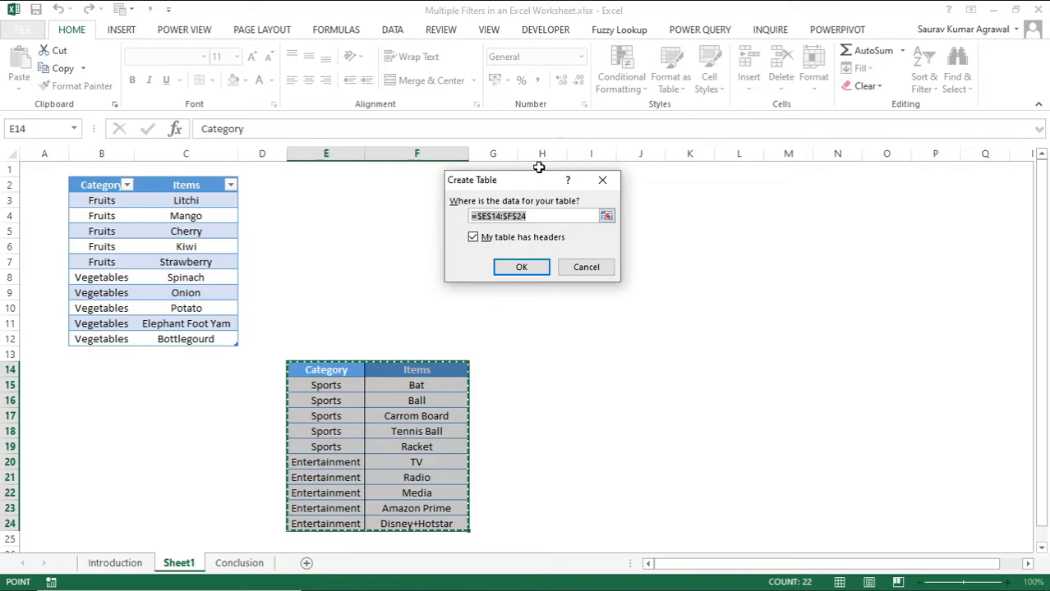
pyautogui.click(521, 267)
pyautogui.click(337, 386)
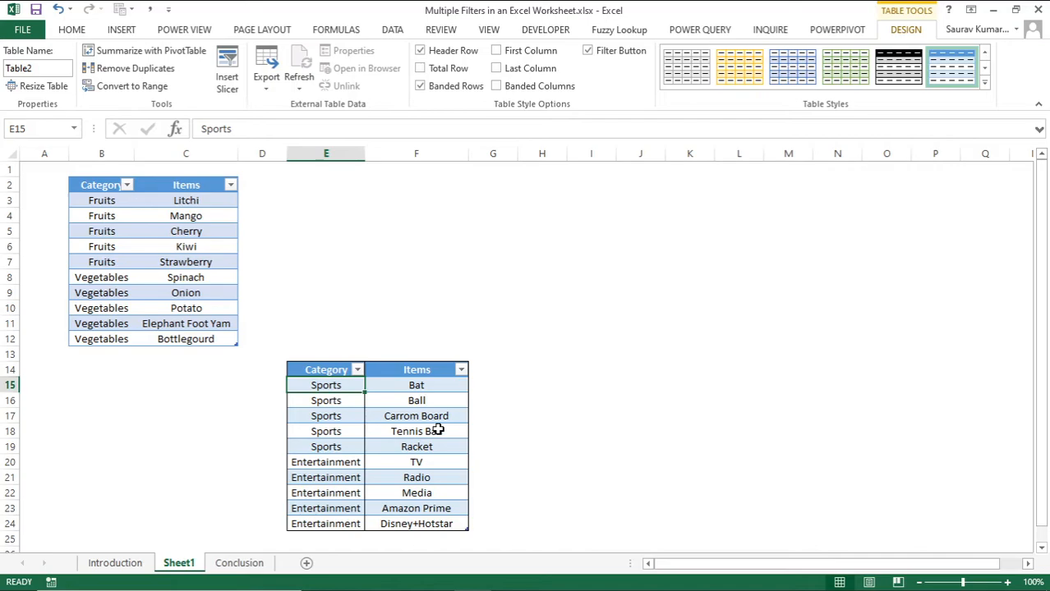
# Step: Filter the fruits and vegetables table's Category column to show only Fruits
pyautogui.click(109, 188)
pyautogui.click(113, 197)
pyautogui.press('Up')
pyautogui.hotkey('alt', 'Down')
pyautogui.press('Down')
pyautogui.press('Down')
pyautogui.press('Down')
pyautogui.press('Down')
pyautogui.press('Down')
pyautogui.press('Down')
pyautogui.press('Down')
pyautogui.press('Down')
pyautogui.press('space')
pyautogui.press('Down')
pyautogui.press('space')
pyautogui.press('Return')
pyautogui.press('Down')
pyautogui.press('Right')
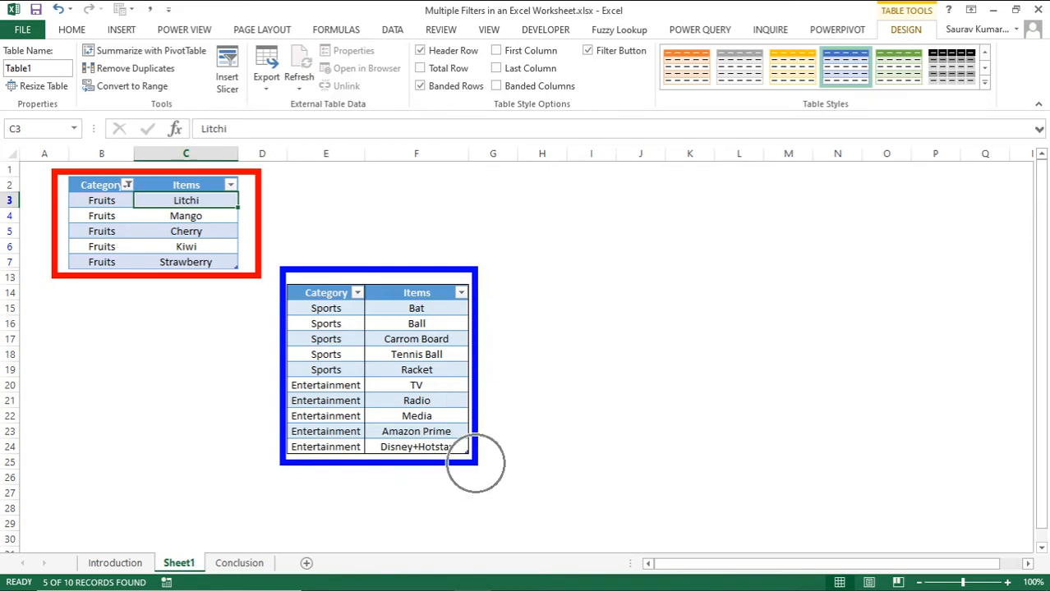
# Step: Filter the sports and entertainment table's Category column to show only Entertainment
pyautogui.click(329, 291)
pyautogui.click(356, 292)
pyautogui.press('Tab')
pyautogui.press('Tab')
pyautogui.press('Tab')
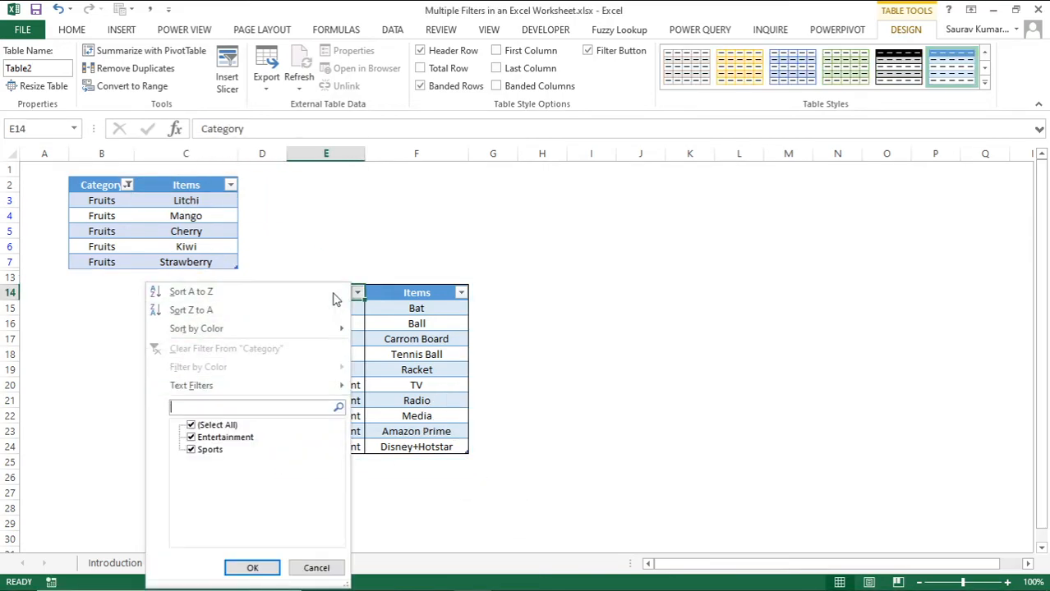
pyautogui.press('space')
pyautogui.press('Down')
pyautogui.press('space')
pyautogui.press('Return')
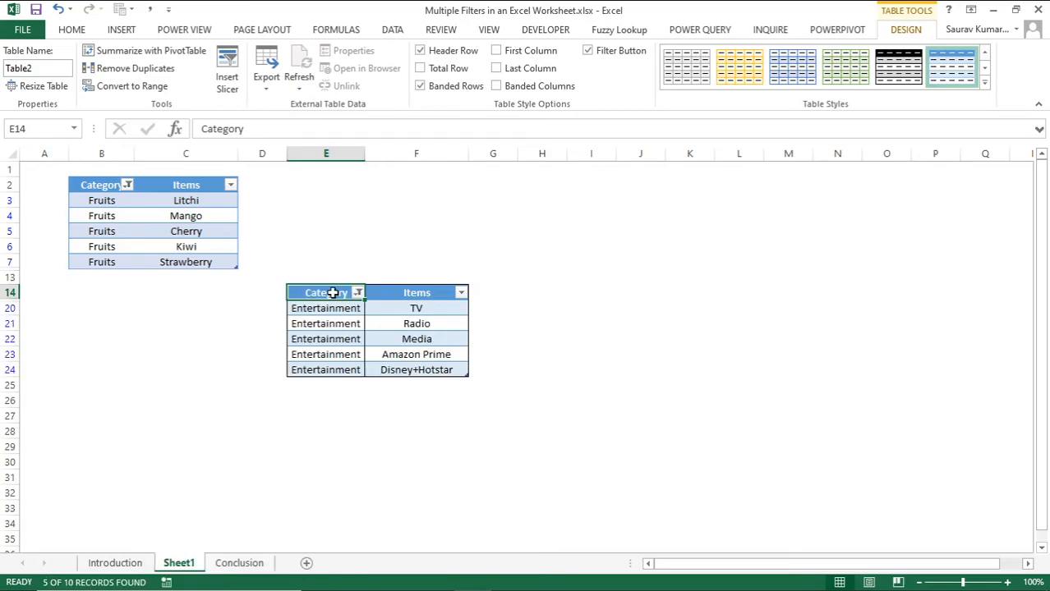
pyautogui.press('Down')
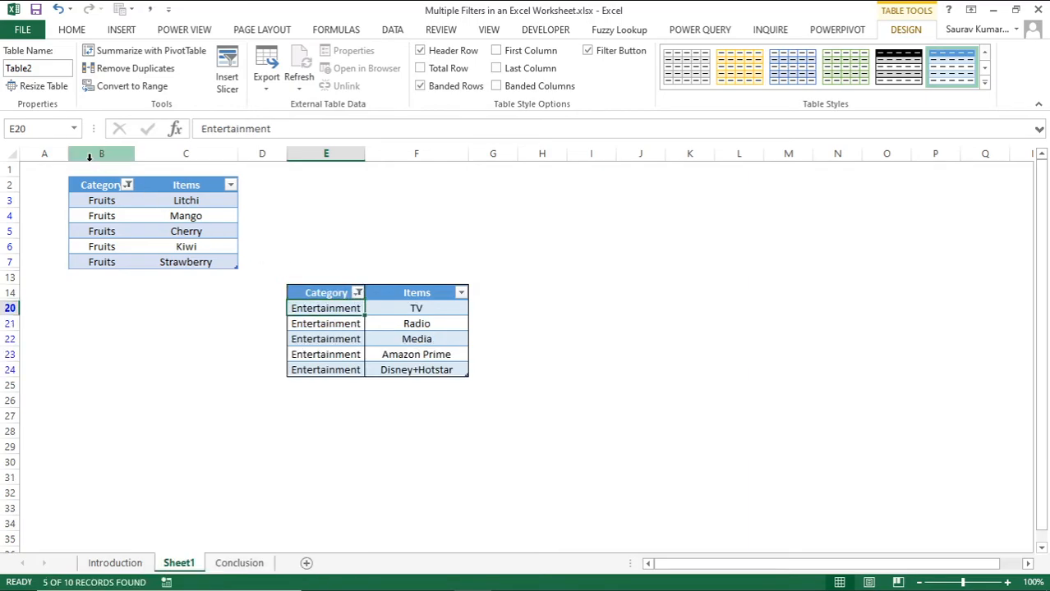
pyautogui.moveTo(59, 172); pyautogui.dragTo(261, 292)
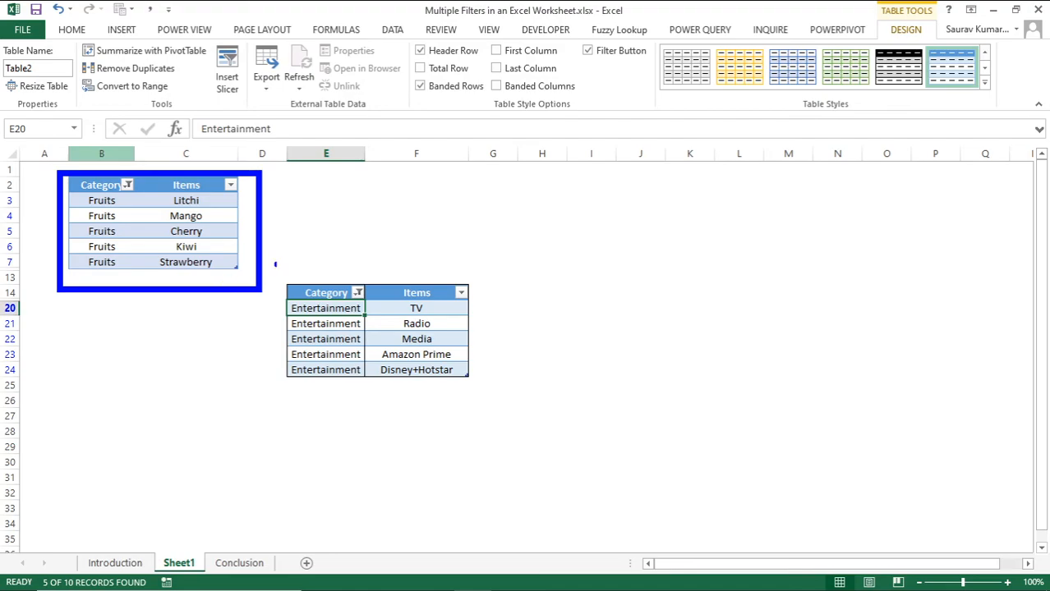
pyautogui.moveTo(276, 264)
pyautogui.mouseDown()
pyautogui.moveTo(368, 350)
pyautogui.moveTo(492, 406)
pyautogui.mouseUp()
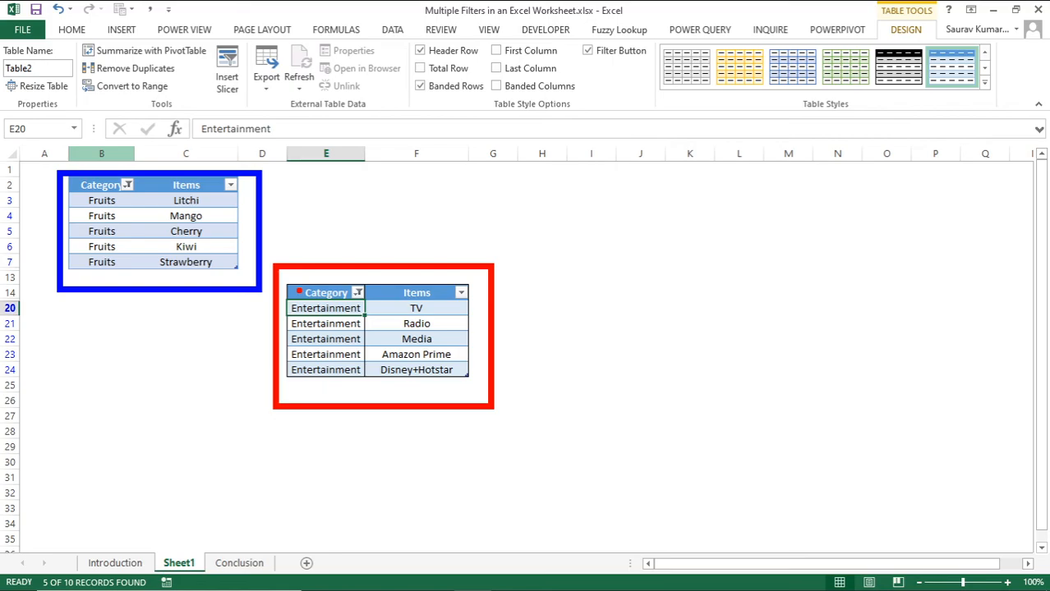
pyautogui.press('Escape')
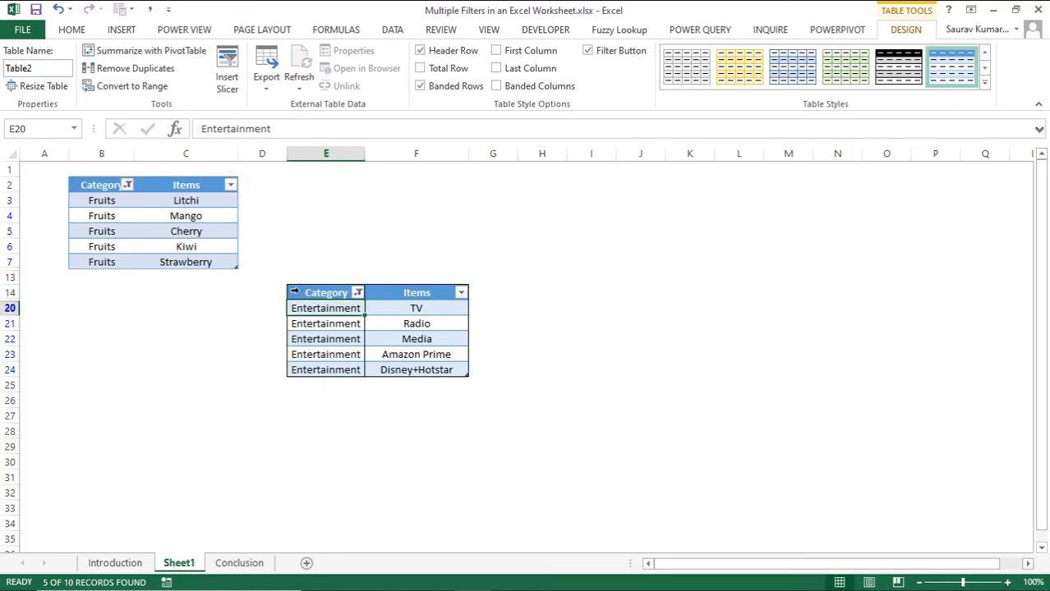